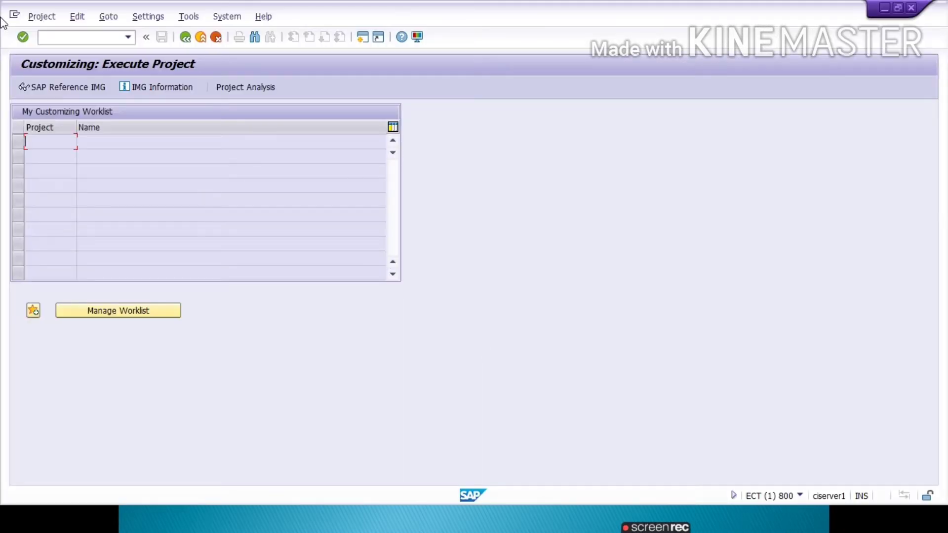
pyautogui.write('SPRO')
# In the SAP Reference IMG, run Financial Accounting (New) > Global Settings > Ledgers > Fields > Define Field Status Variants.
pyautogui.click(58, 87)
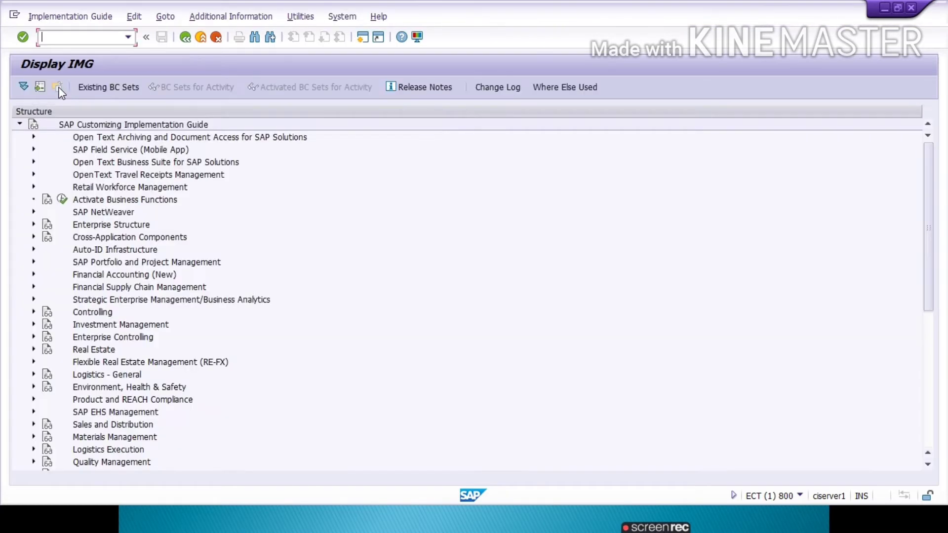
pyautogui.click(34, 275)
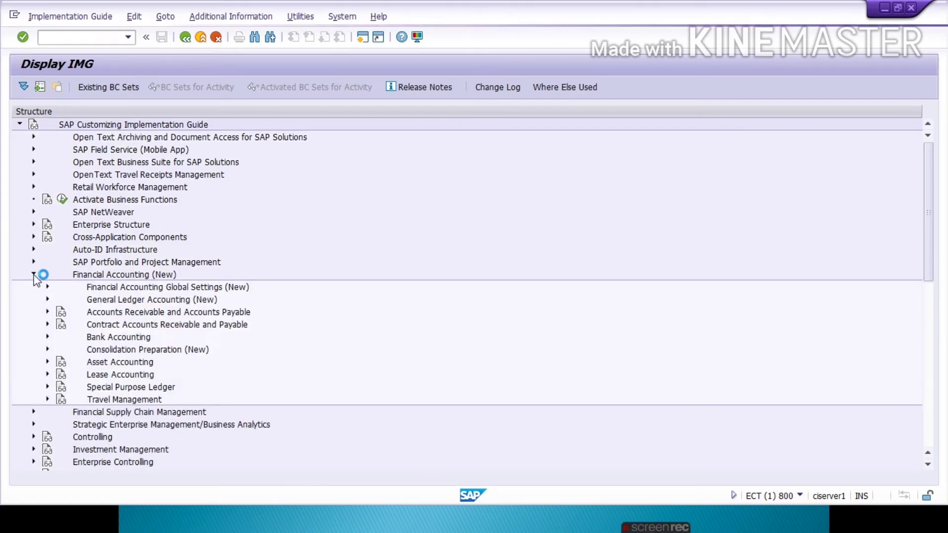
pyautogui.click(46, 287)
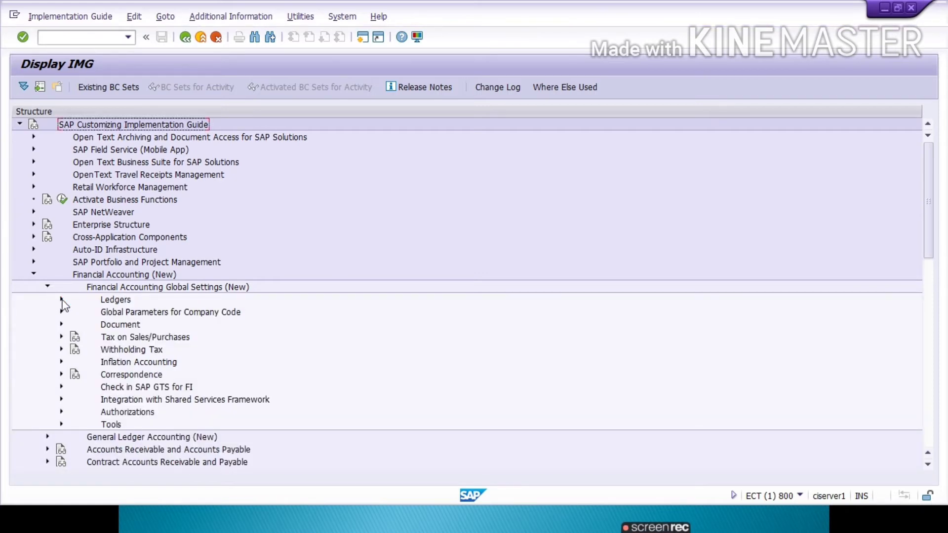
pyautogui.click(62, 300)
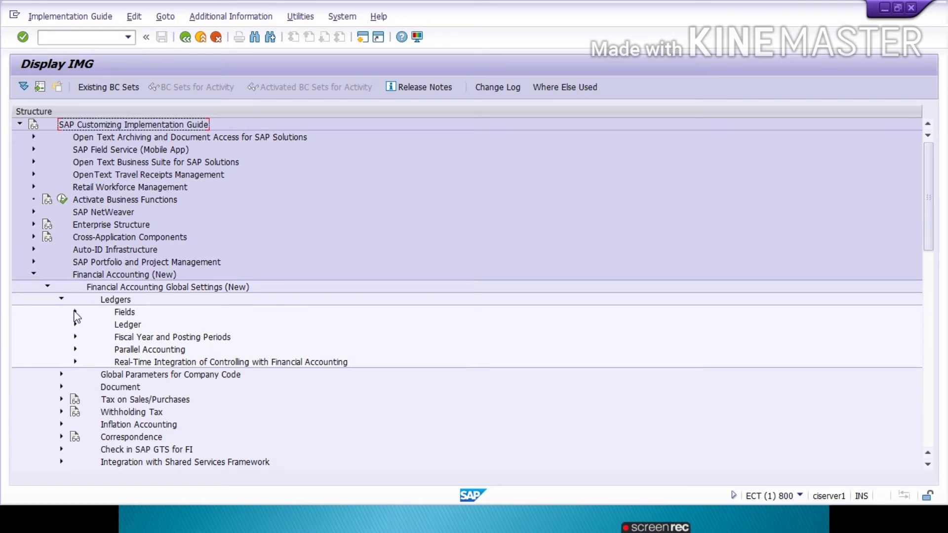
pyautogui.click(74, 311)
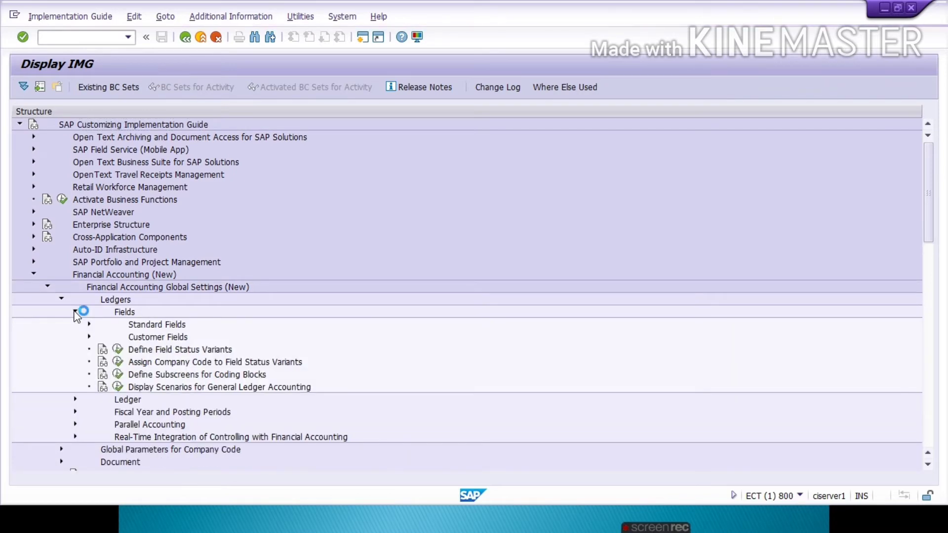
pyautogui.click(117, 350)
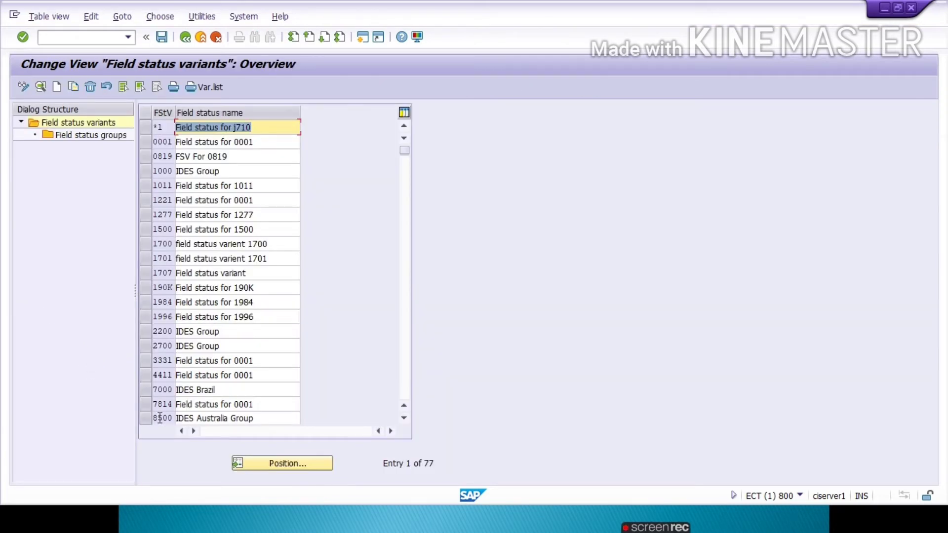
# Locate variant 0001 and copy it as new variant FSTA, including all dependent entries.
pyautogui.click(286, 464)
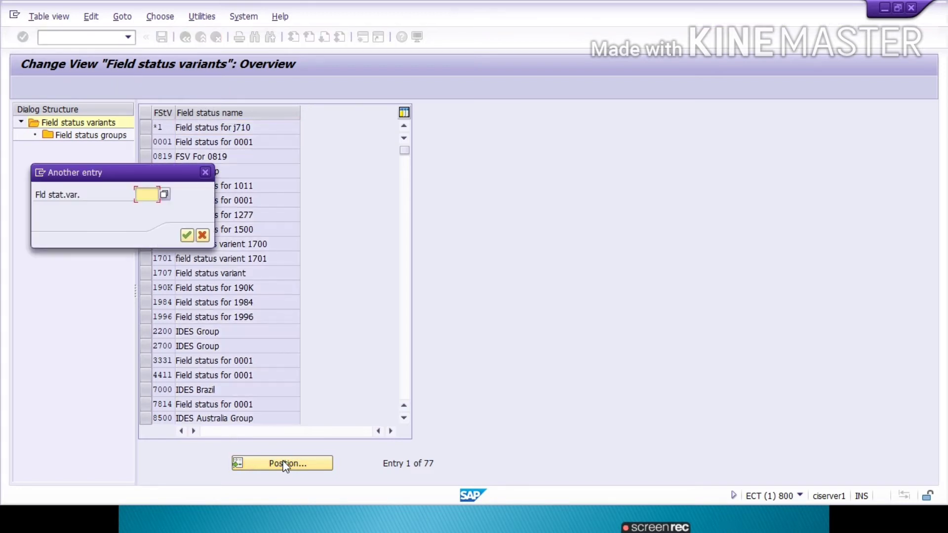
pyautogui.write('000')
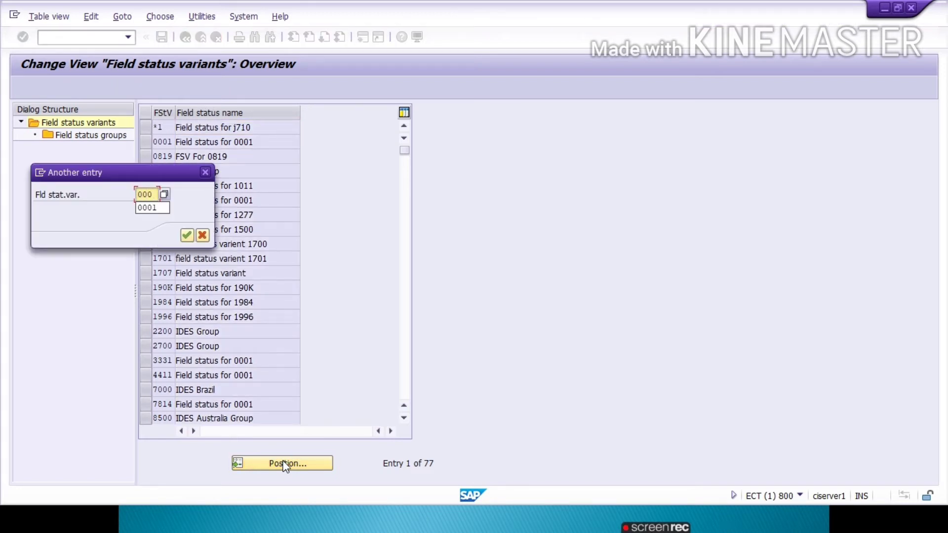
pyautogui.write('1')
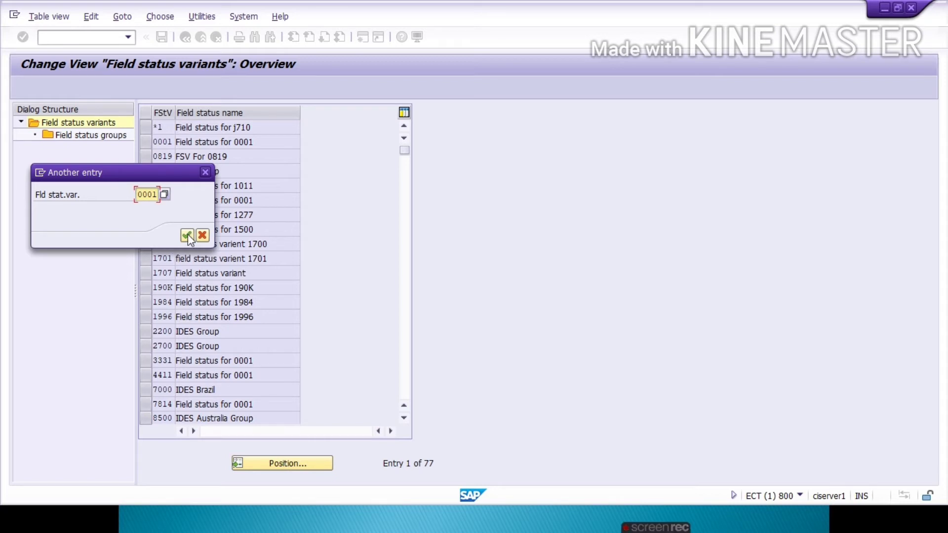
pyautogui.click(186, 236)
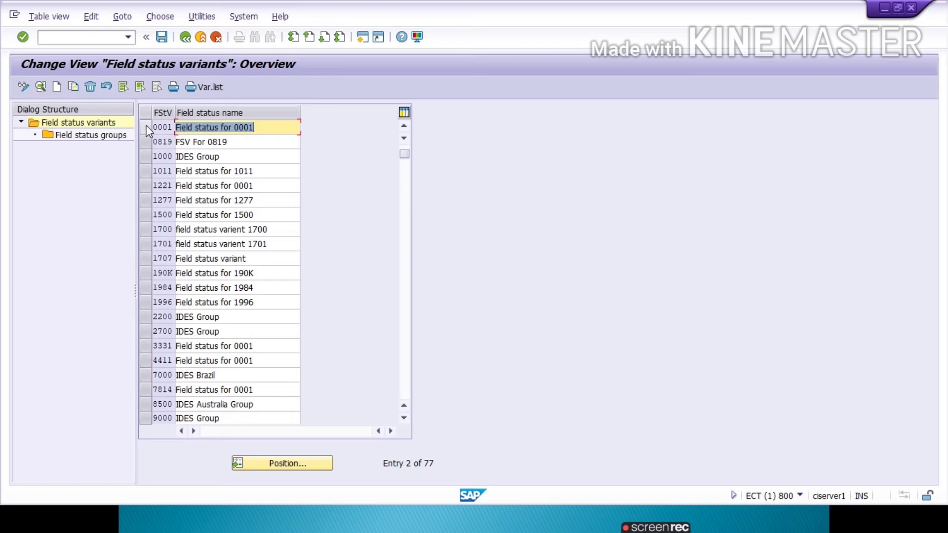
pyautogui.click(145, 127)
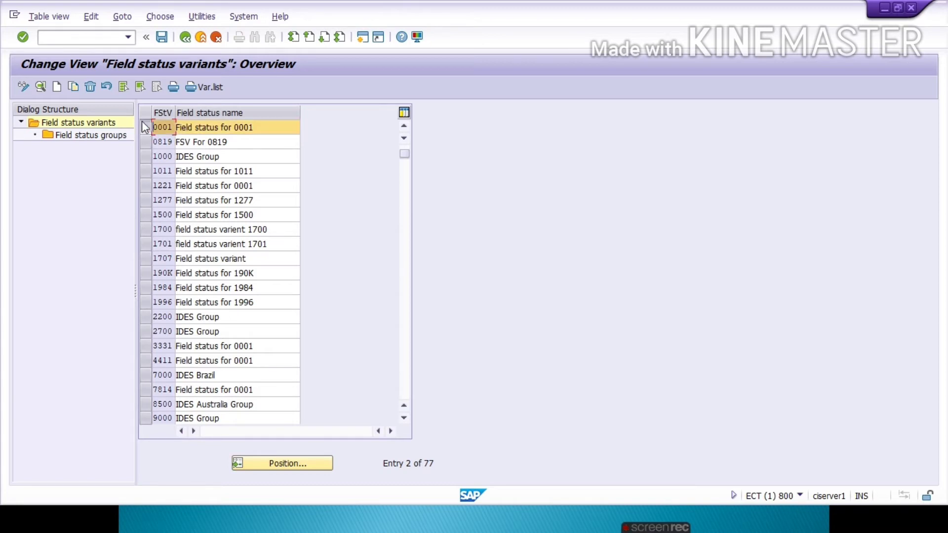
pyautogui.click(73, 87)
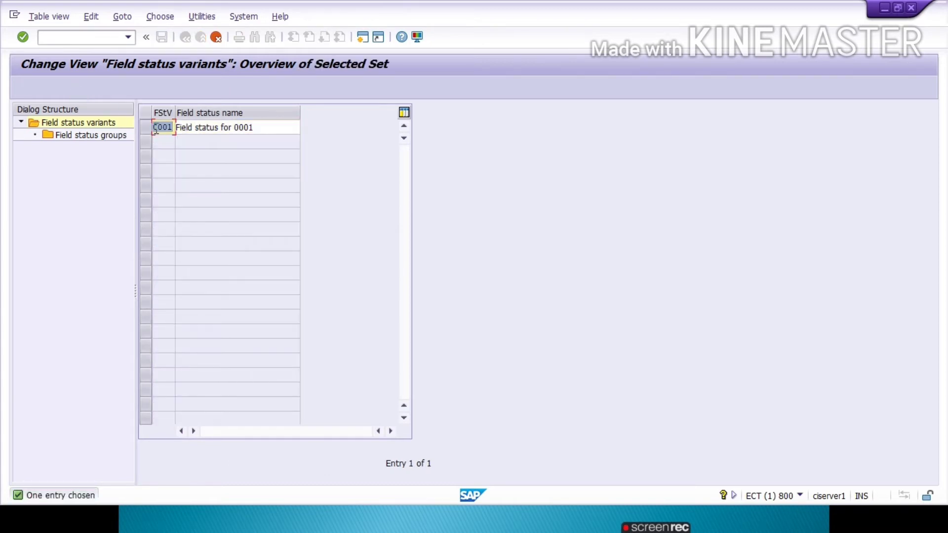
pyautogui.write('FS')
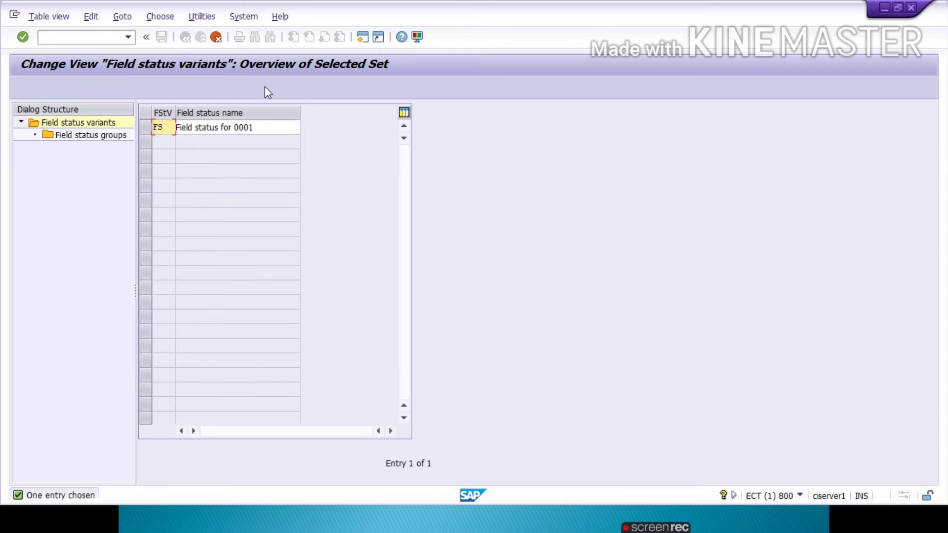
pyautogui.write('TA')
pyautogui.press('Return')
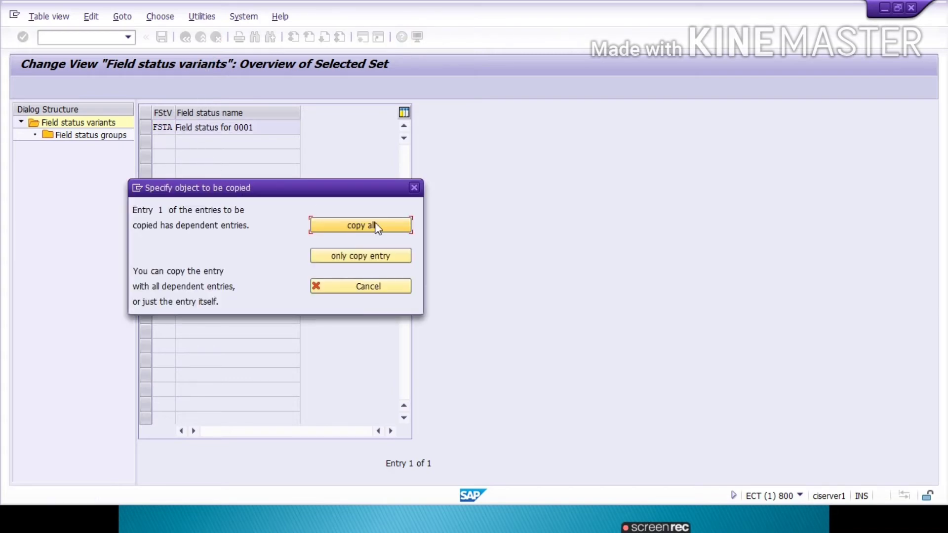
pyautogui.click(376, 226)
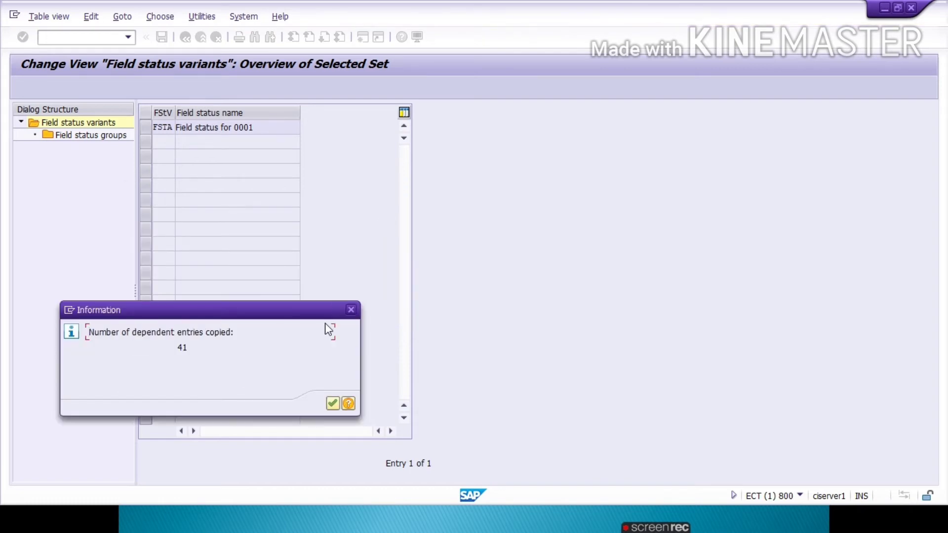
# Save the FSTA copy under the customizing request, then display FSTA's field status groups.
pyautogui.press('Return')
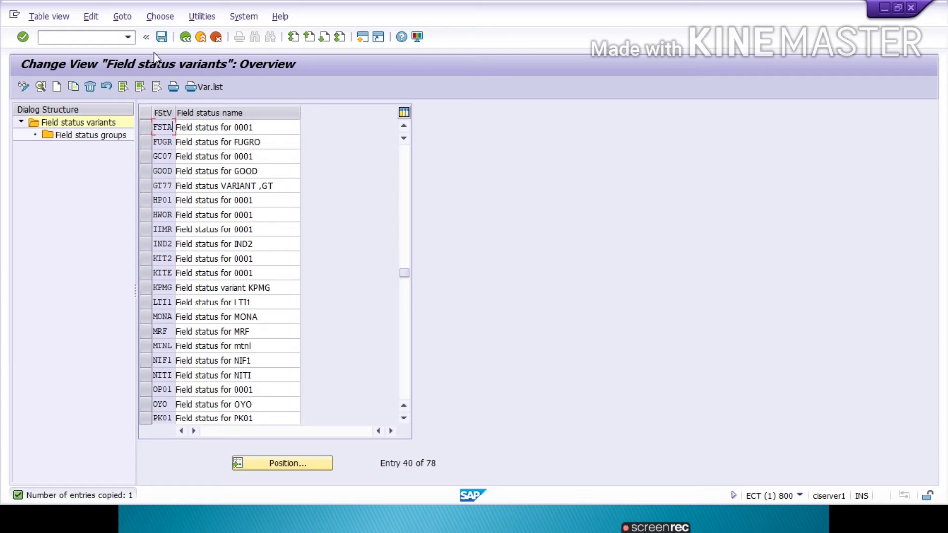
pyautogui.click(162, 37)
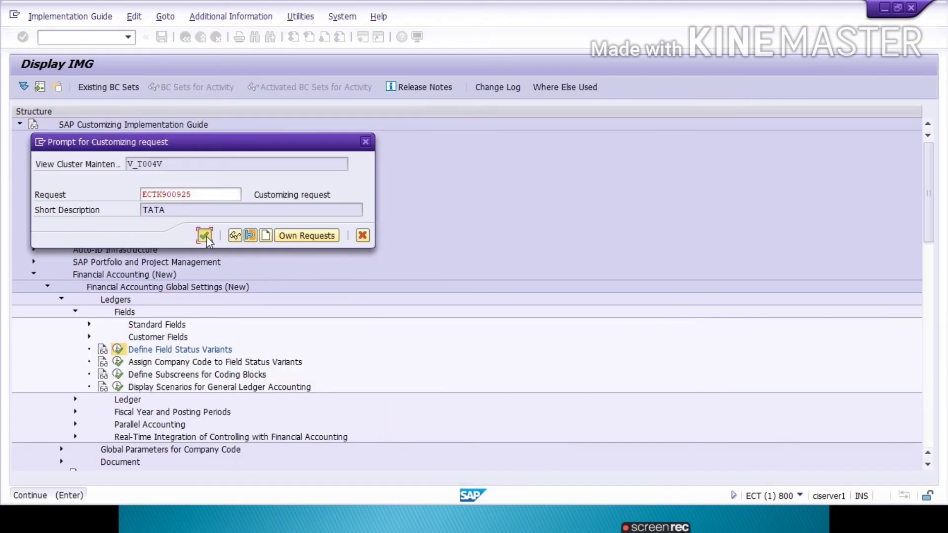
pyautogui.click(205, 235)
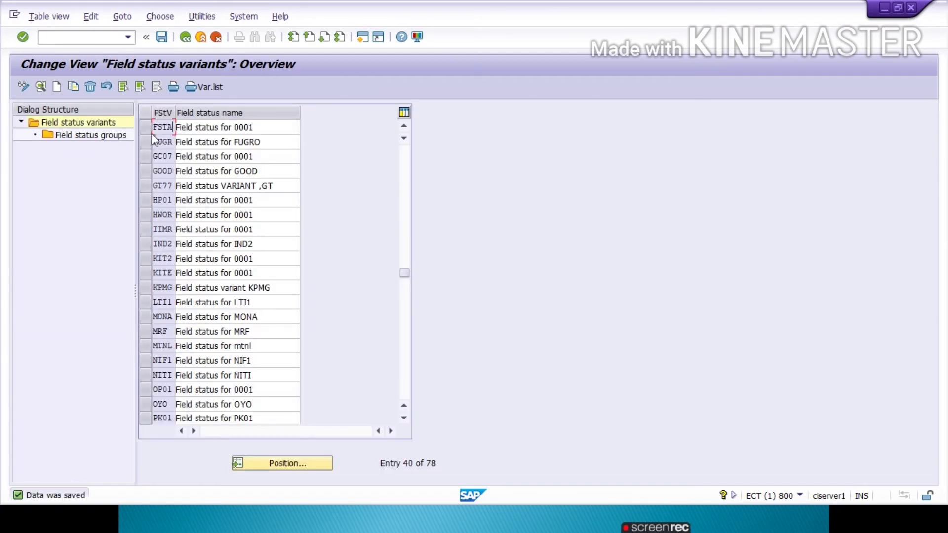
pyautogui.click(146, 128)
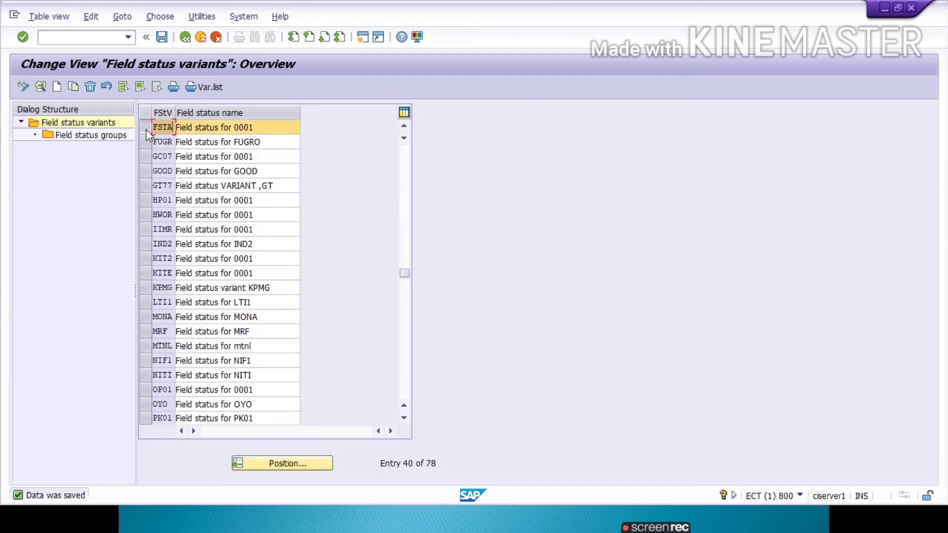
pyautogui.doubleClick(82, 135)
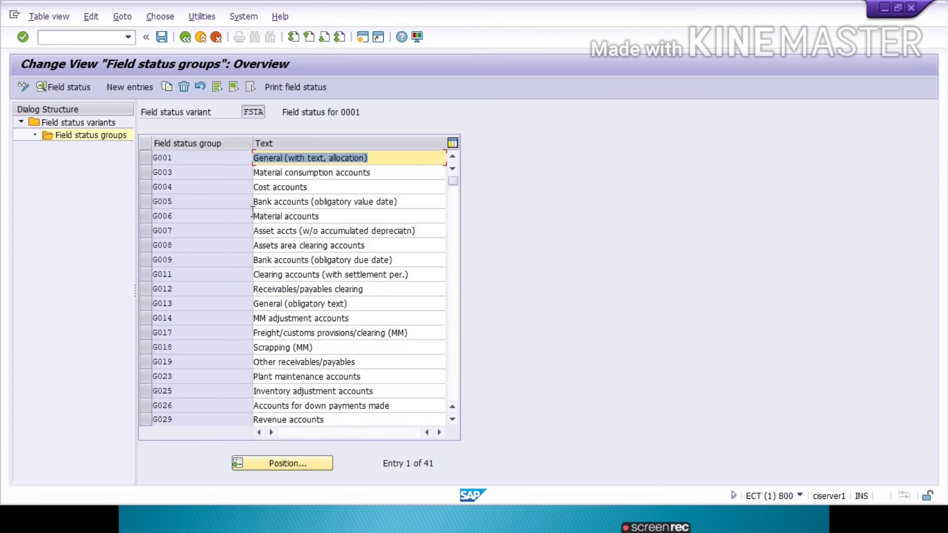
# In FSTA's G003 general data, make Text required and Invoice Reference optional, then save.
pyautogui.click(286, 175)
pyautogui.doubleClick(285, 175)
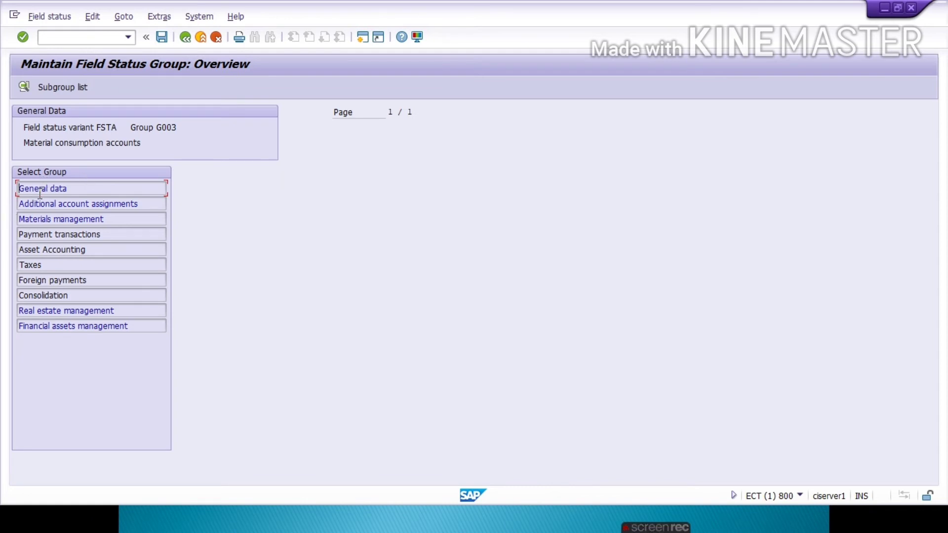
pyautogui.doubleClick(42, 190)
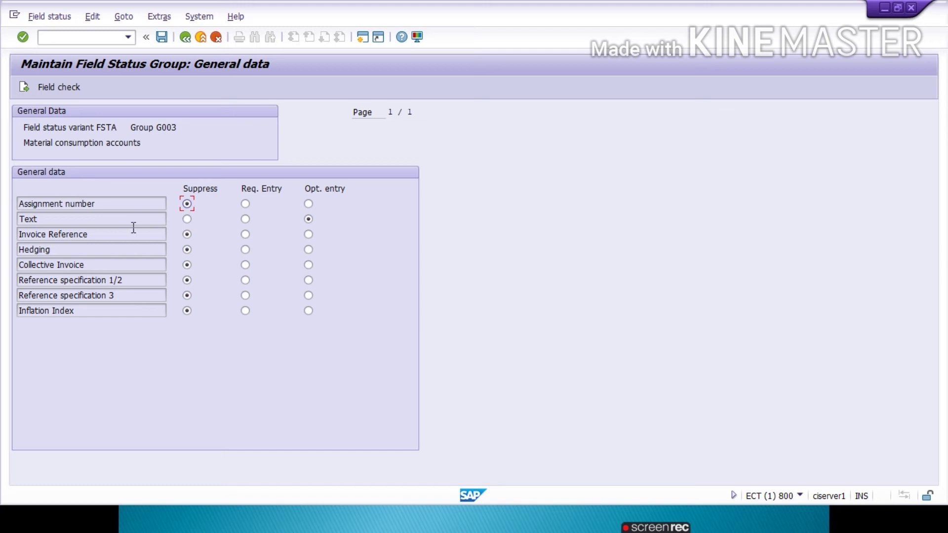
pyautogui.click(245, 220)
pyautogui.click(308, 235)
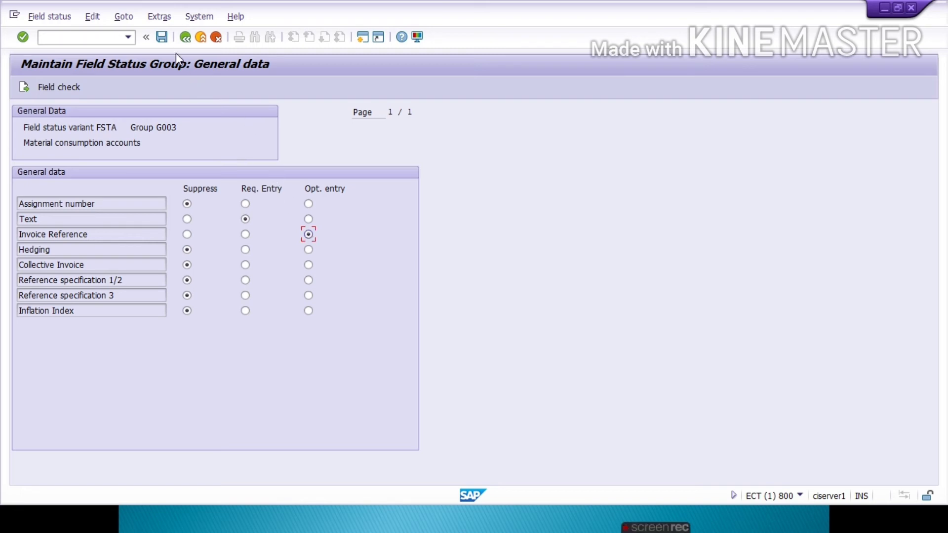
pyautogui.click(161, 36)
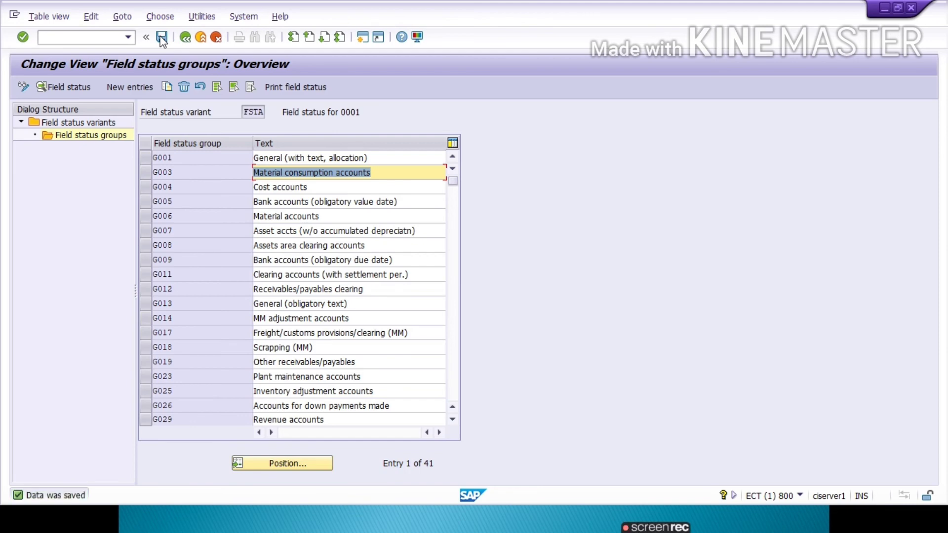
# In Assign Company Code to Field Status Variants, give TATA variant FSTA and save under the customizing request.
pyautogui.click(188, 37)
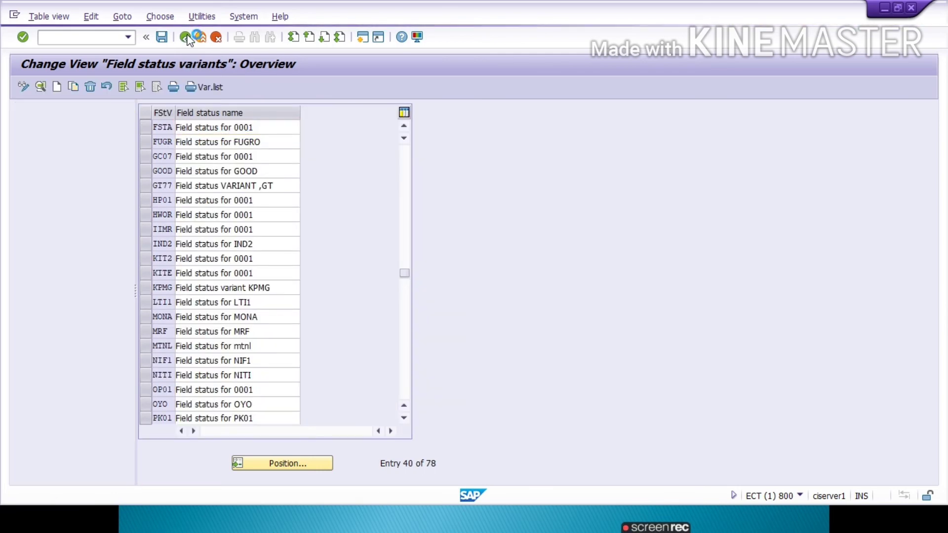
pyautogui.click(186, 37)
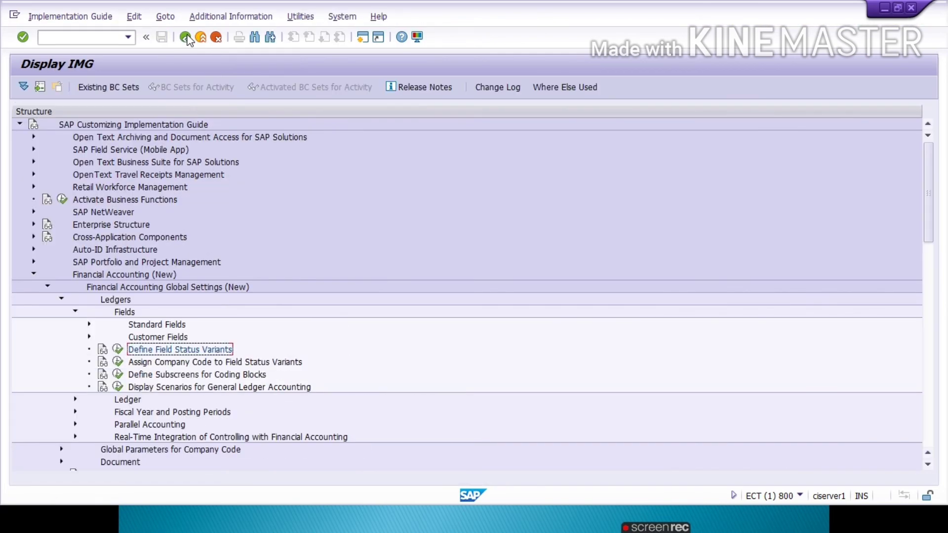
pyautogui.click(118, 361)
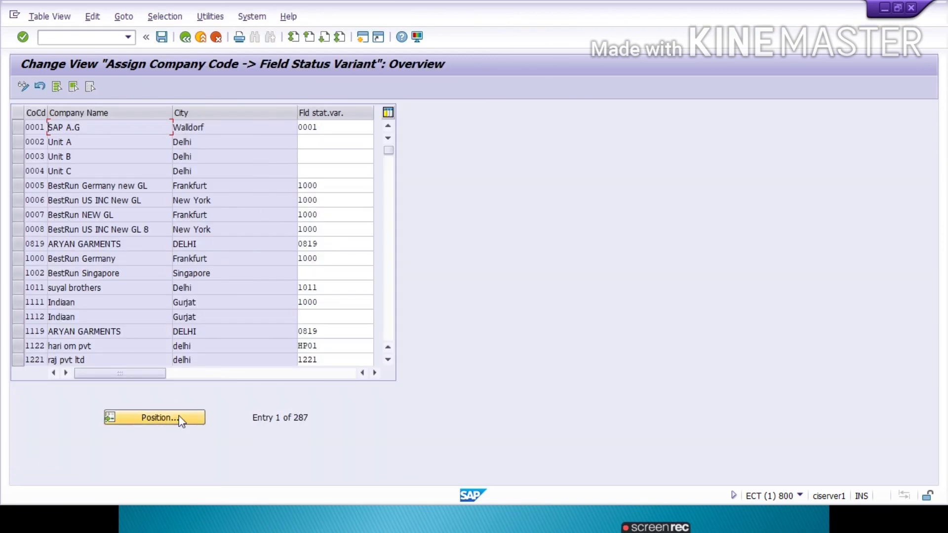
pyautogui.click(180, 420)
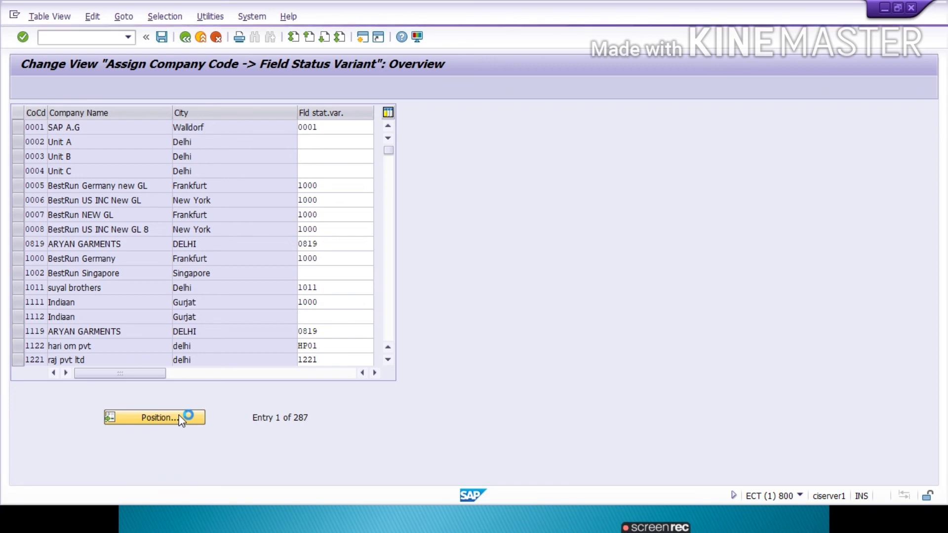
pyautogui.write('TATA')
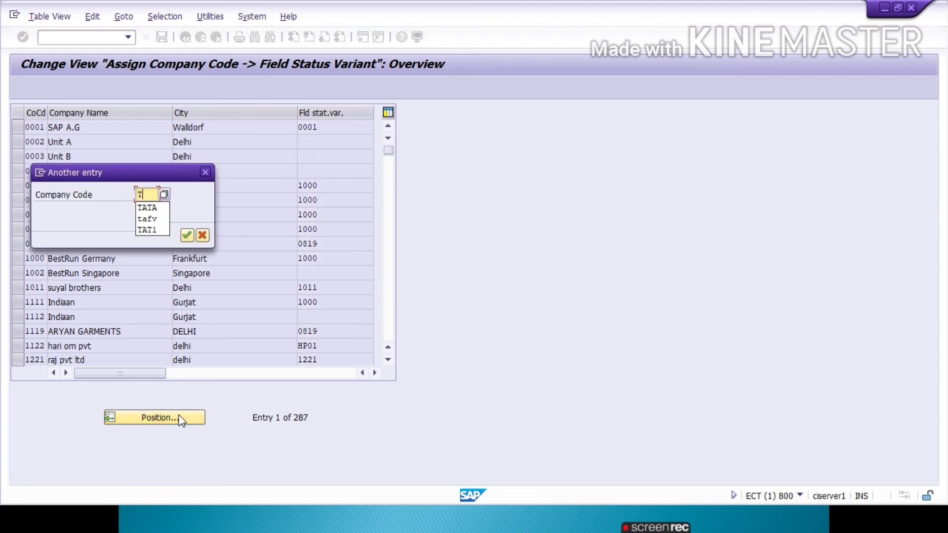
pyautogui.press('Return')
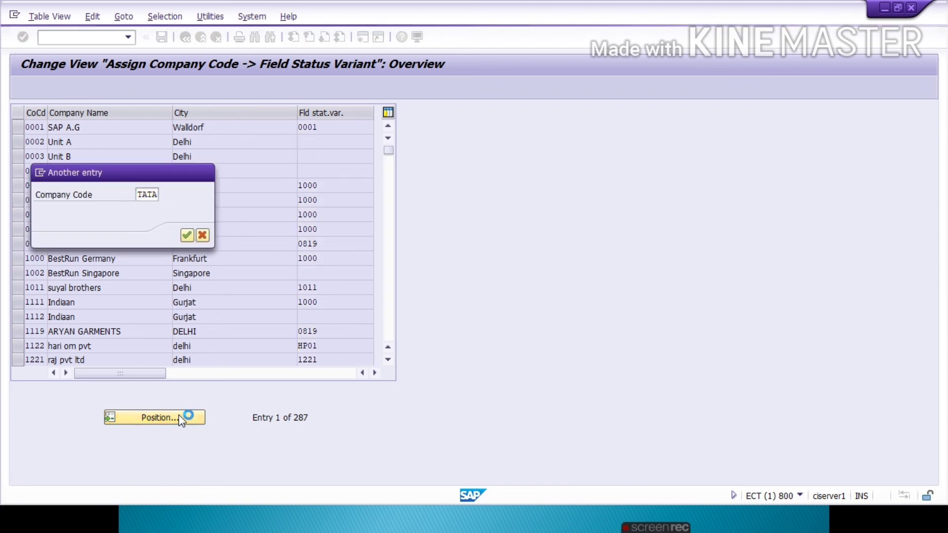
pyautogui.click(338, 129)
pyautogui.write('FS')
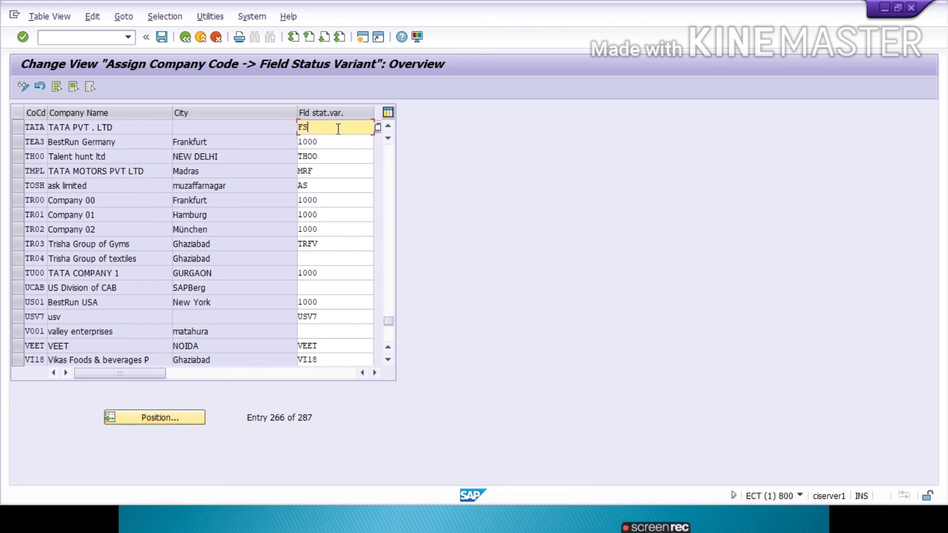
pyautogui.write('TA')
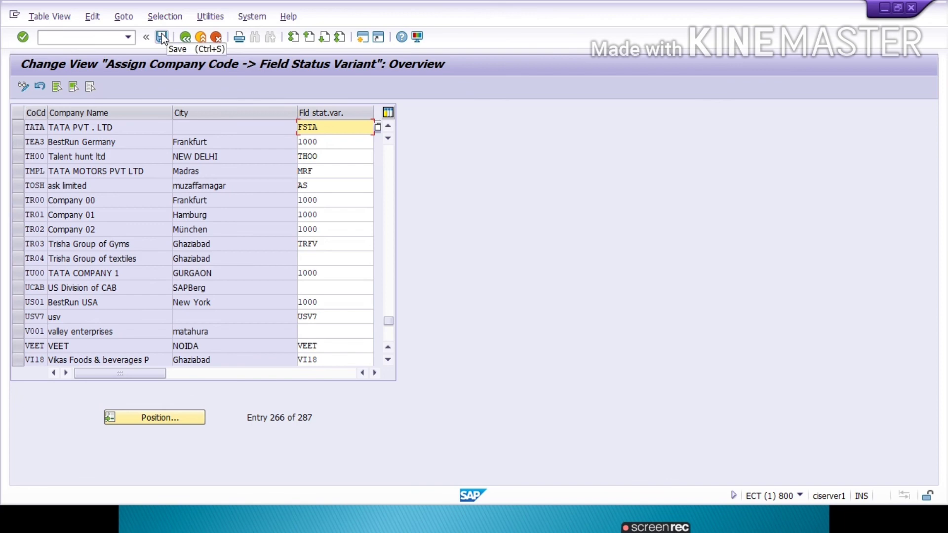
pyautogui.click(163, 37)
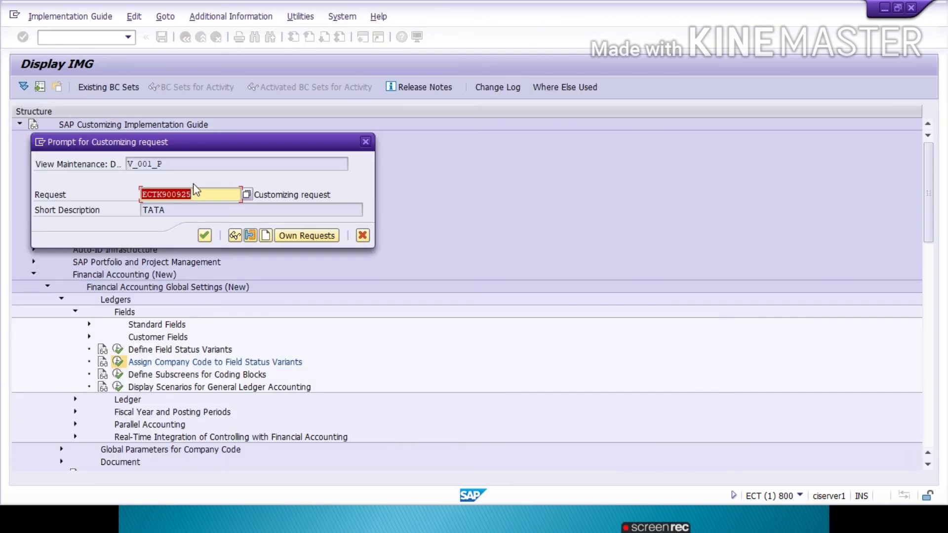
pyautogui.click(204, 235)
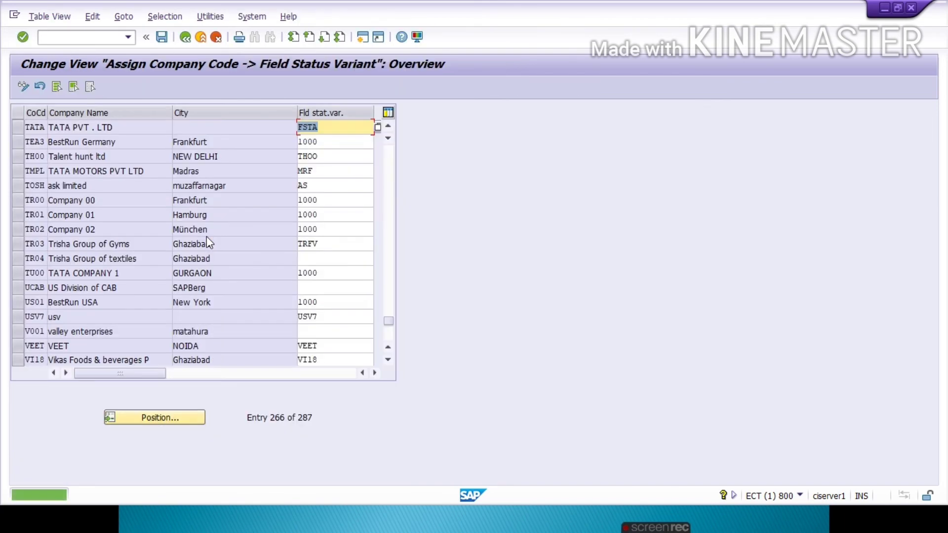